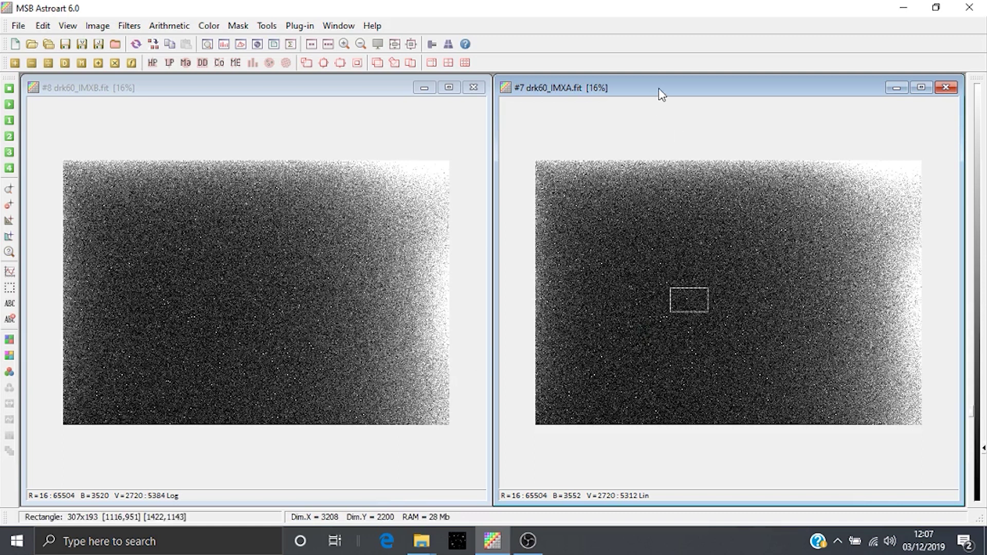
# Step: Subtract the drk60_IMXB.fit dark frame from drk60_IMXA.fit and adjust the result's view range so the residual noise shows
pyautogui.click(184, 27)
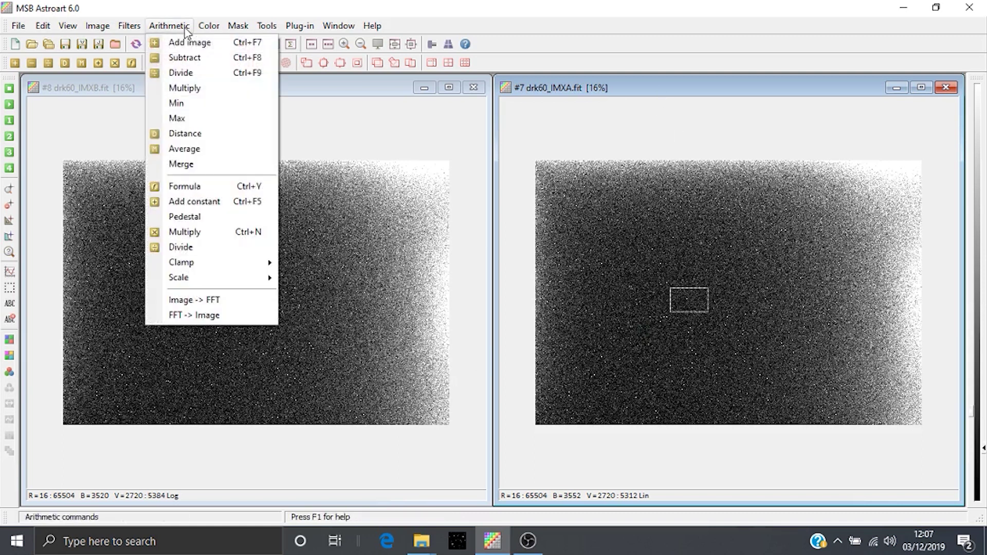
pyautogui.click(194, 58)
pyautogui.rightClick(637, 265)
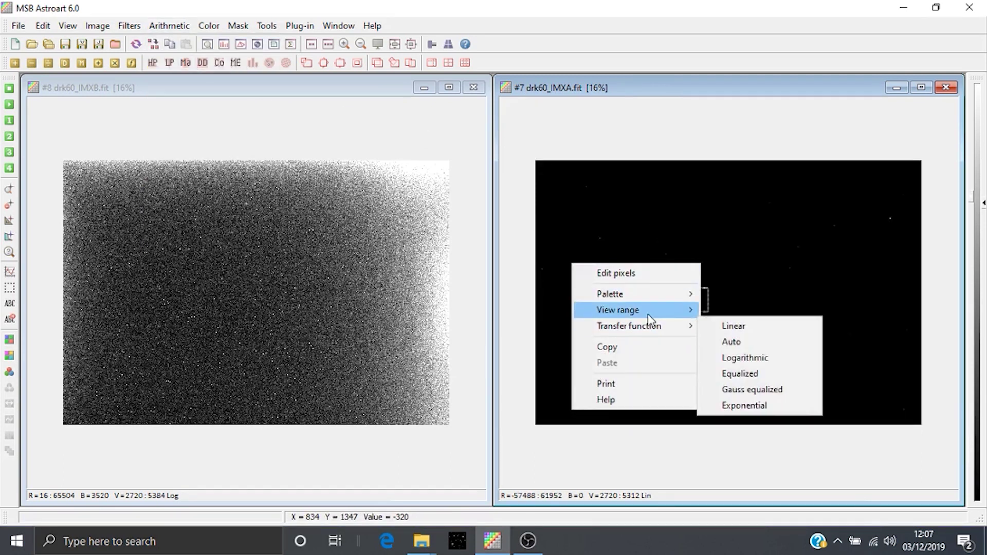
pyautogui.moveTo(649, 312)
pyautogui.click(710, 310)
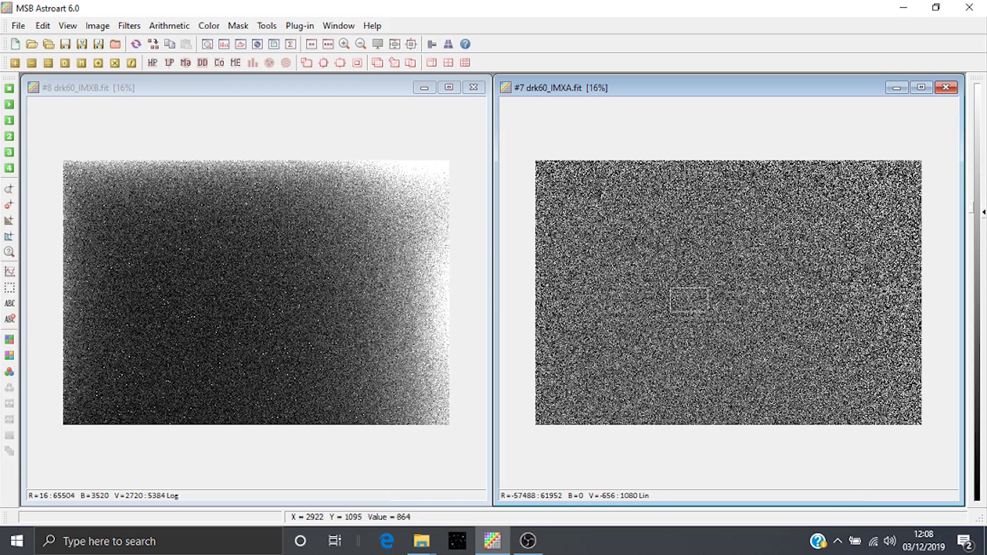
# Step: Show statistics for a rectangle of about 265 × 283 pixels in the upper-right corner of drk60_IMXA.fit
pyautogui.click(873, 175)
pyautogui.moveTo(875, 169); pyautogui.dragTo(907, 202)
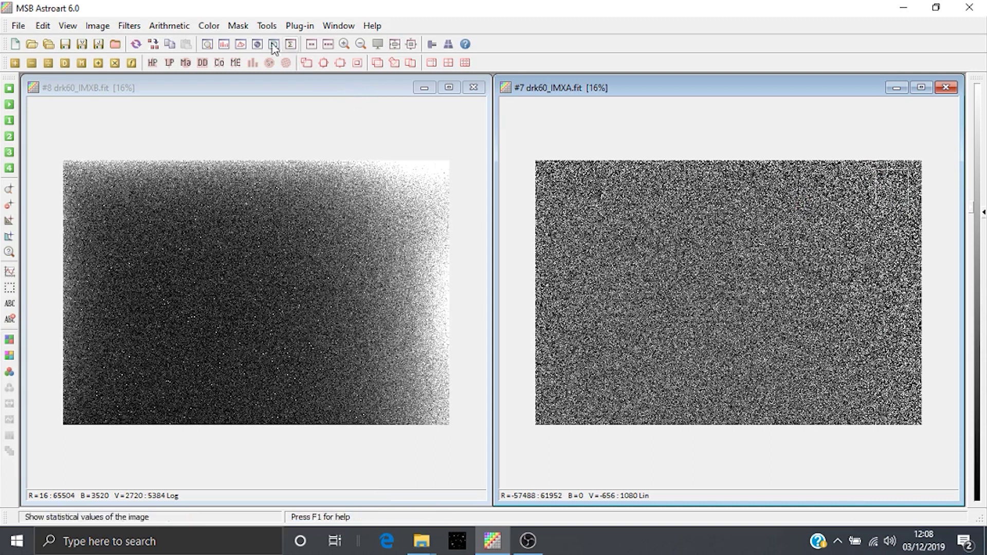
pyautogui.click(292, 44)
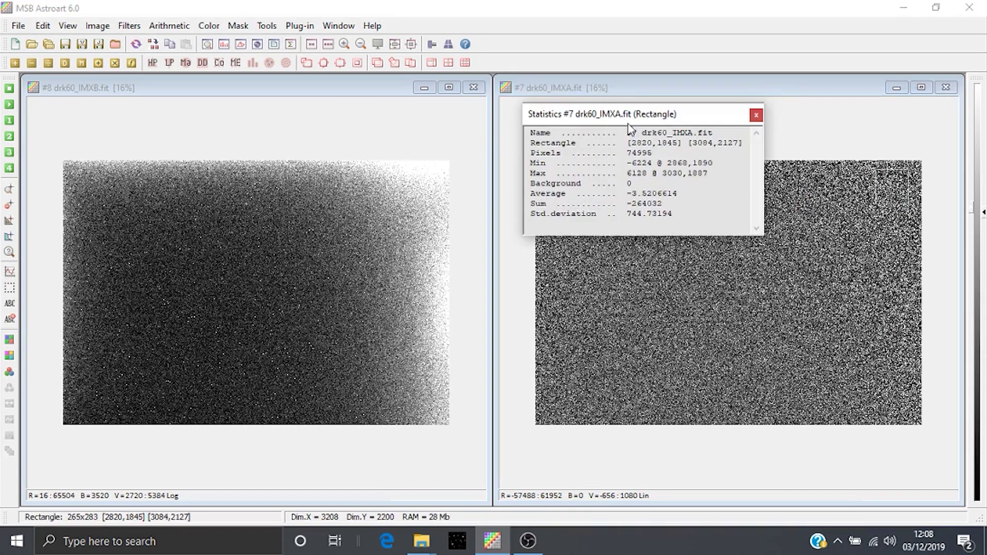
pyautogui.moveTo(634, 120); pyautogui.dragTo(668, 35)
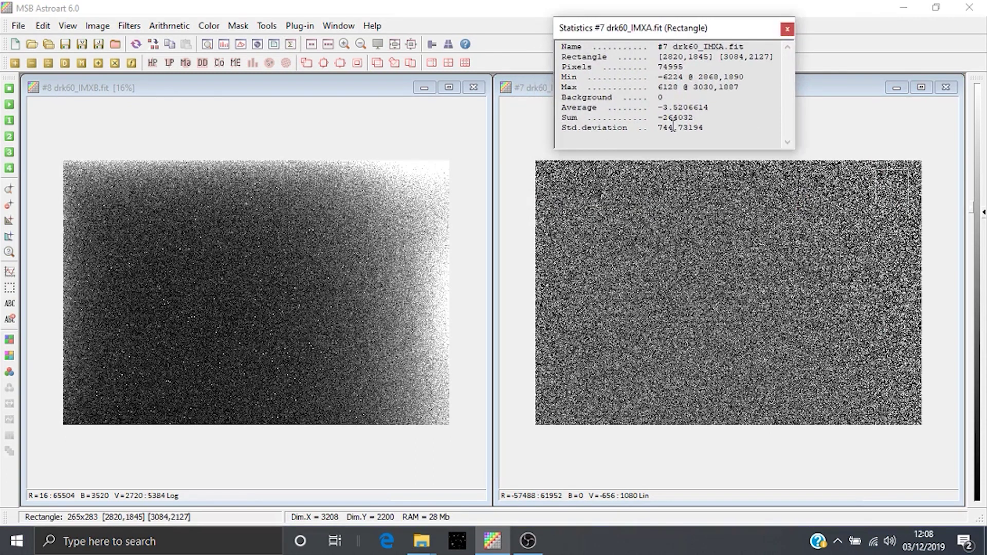
# Step: Show statistics for a rectangle of about 265 × 211 pixels near the centre of drk60_IMXA.fit, keeping both read-outs side by side
pyautogui.click(681, 310)
pyautogui.moveTo(660, 286); pyautogui.dragTo(693, 314)
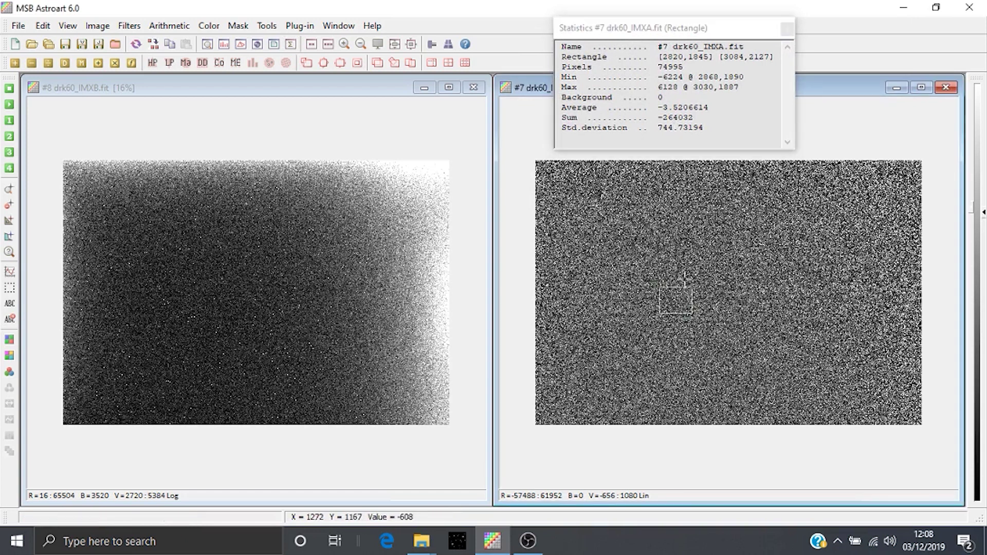
pyautogui.click(291, 44)
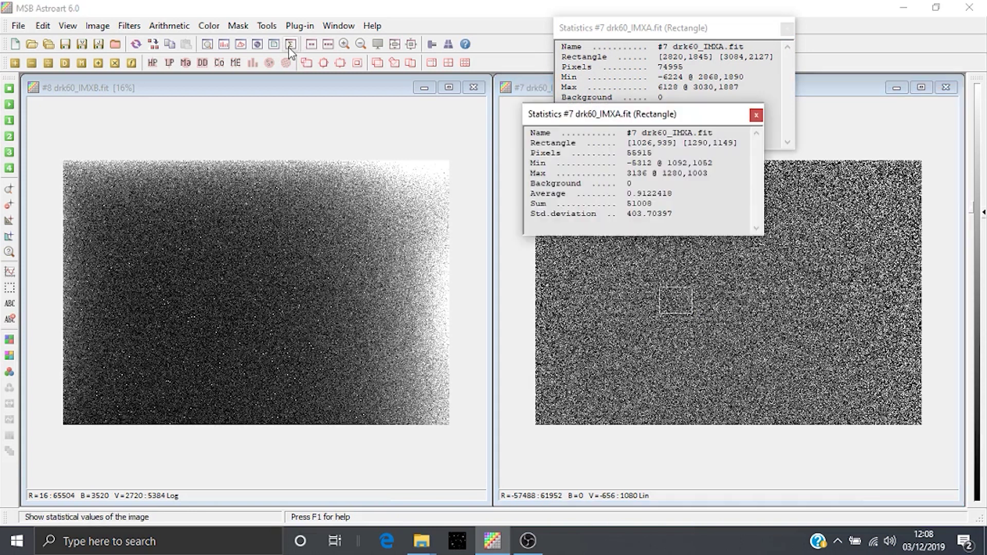
pyautogui.moveTo(634, 111); pyautogui.dragTo(368, 70)
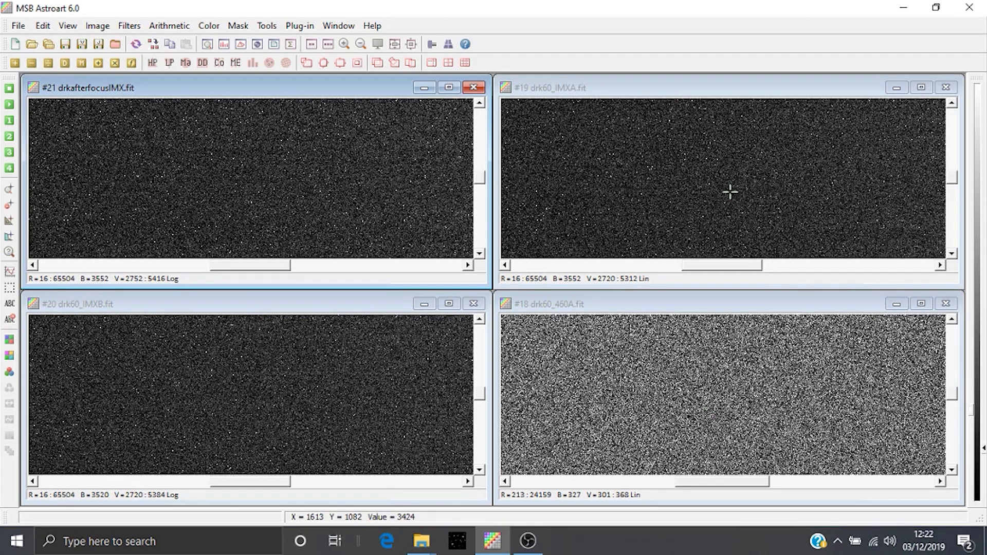
# Step: Inspect the histogram of the drk60_IMXB.fit dark frame and close it
pyautogui.click(276, 310)
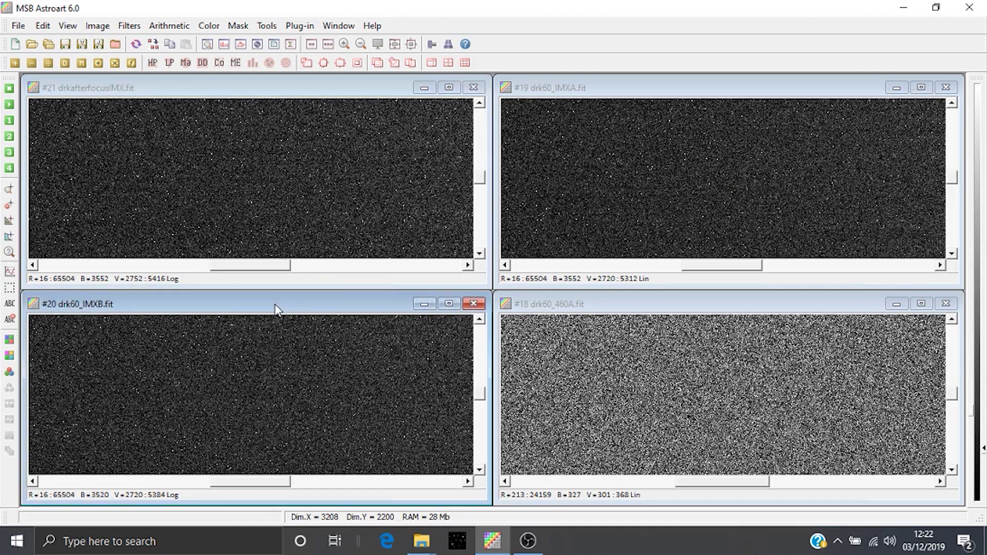
pyautogui.click(224, 44)
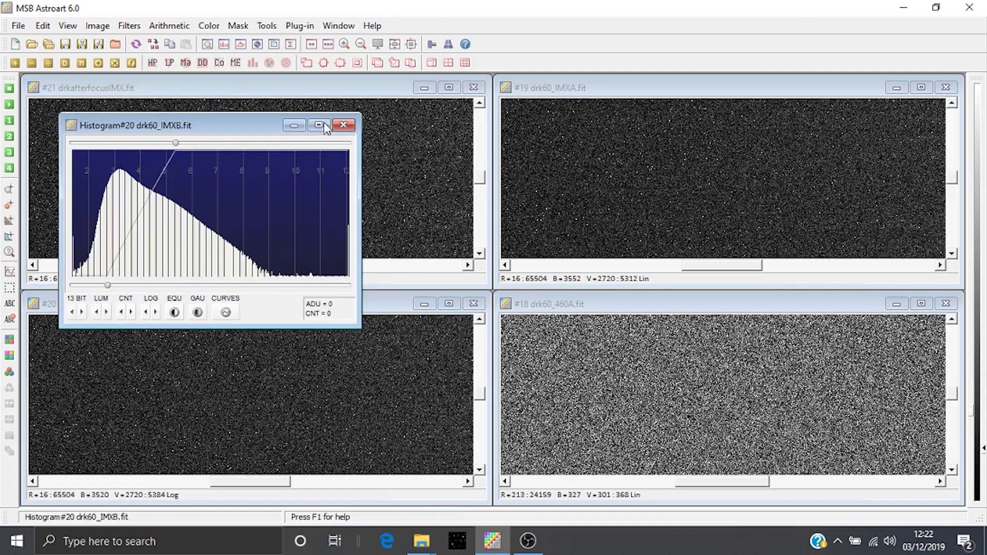
pyautogui.click(343, 125)
# Step: Subtract drk60_IMXA.fit from drk60_IMXB.fit
pyautogui.click(162, 26)
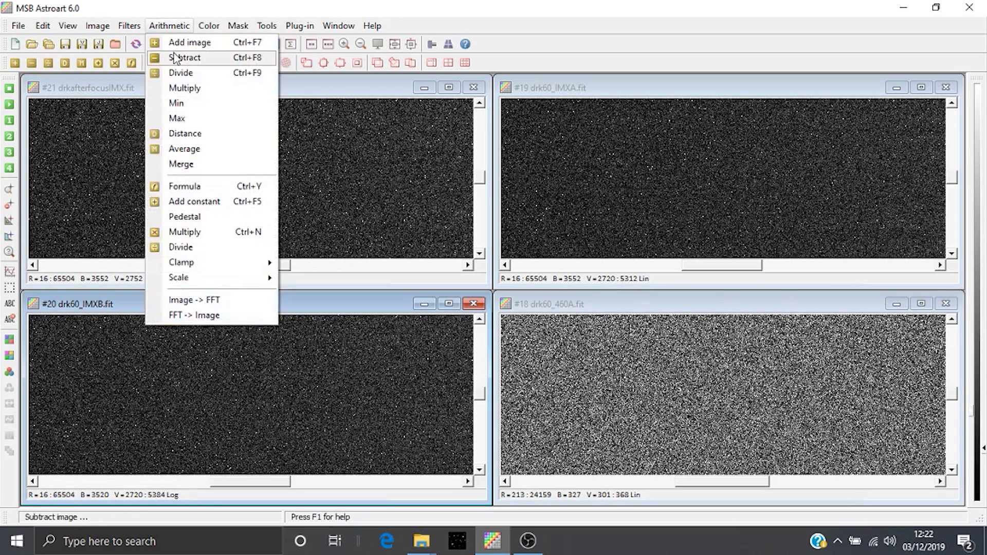
pyautogui.click(175, 55)
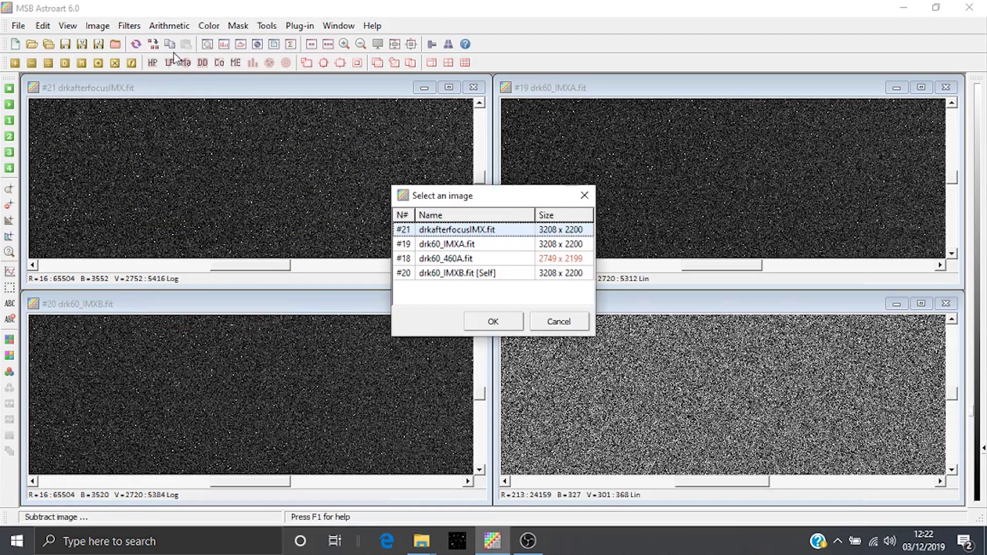
pyautogui.click(476, 249)
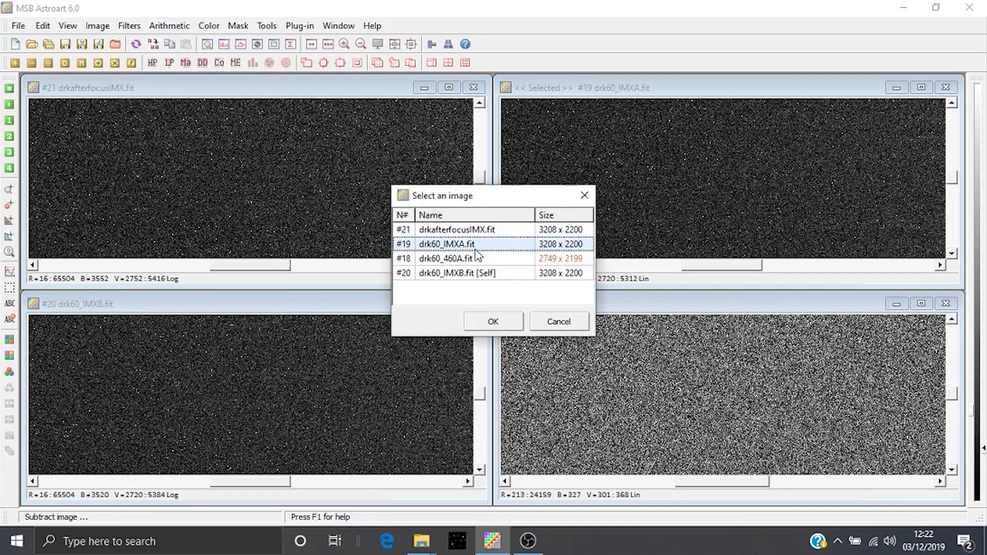
pyautogui.click(498, 322)
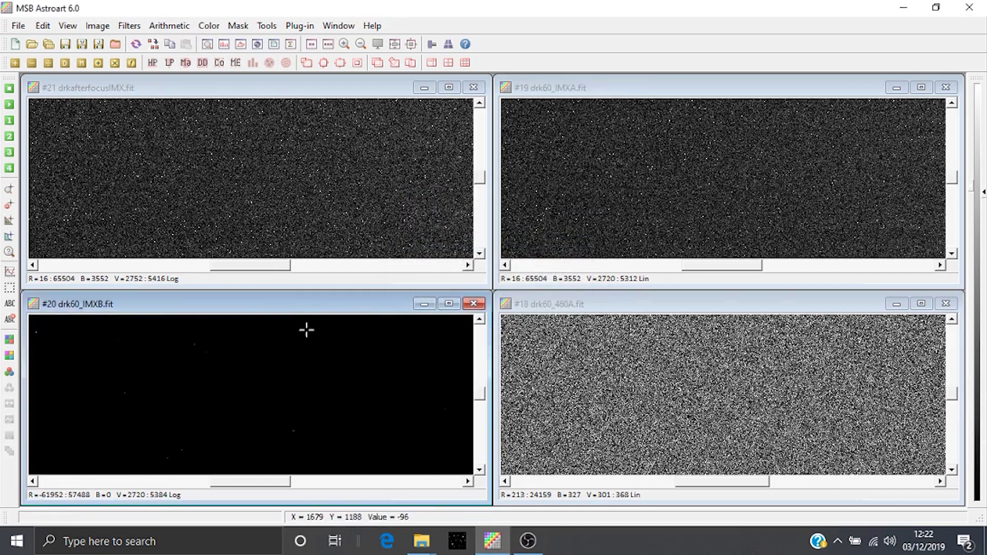
# Step: Show the histogram of the subtracted drk60_IMXB.fit, lower its upper display level to about 5001, and place it clear of that image
pyautogui.click(224, 44)
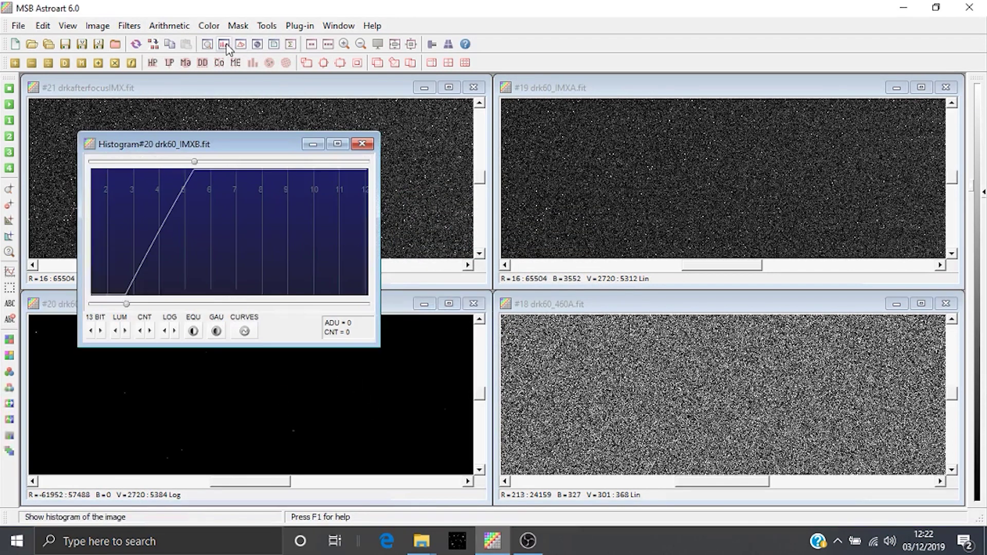
pyautogui.moveTo(233, 140); pyautogui.dragTo(723, 138)
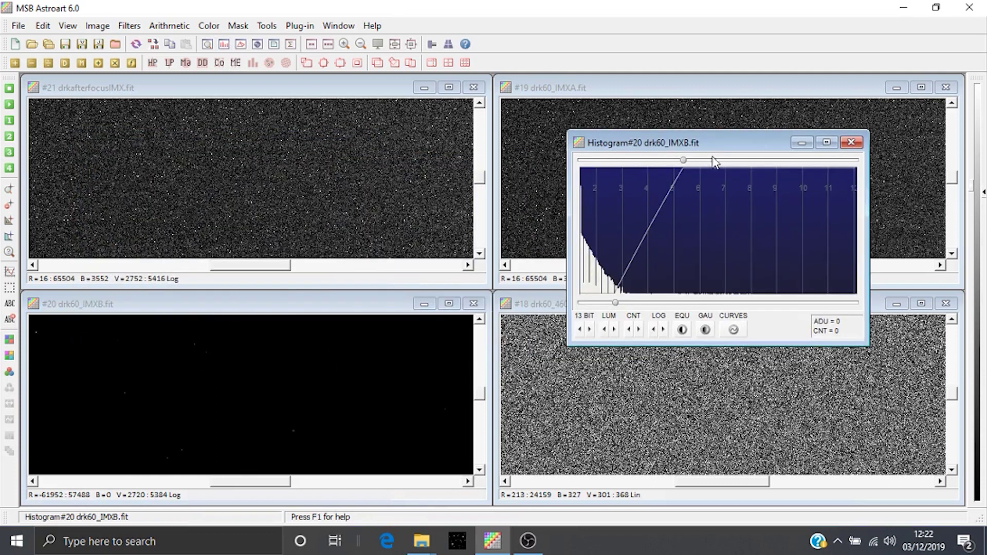
pyautogui.moveTo(682, 162)
pyautogui.mouseDown()
pyautogui.moveTo(654, 165)
pyautogui.moveTo(674, 170)
pyautogui.mouseUp()
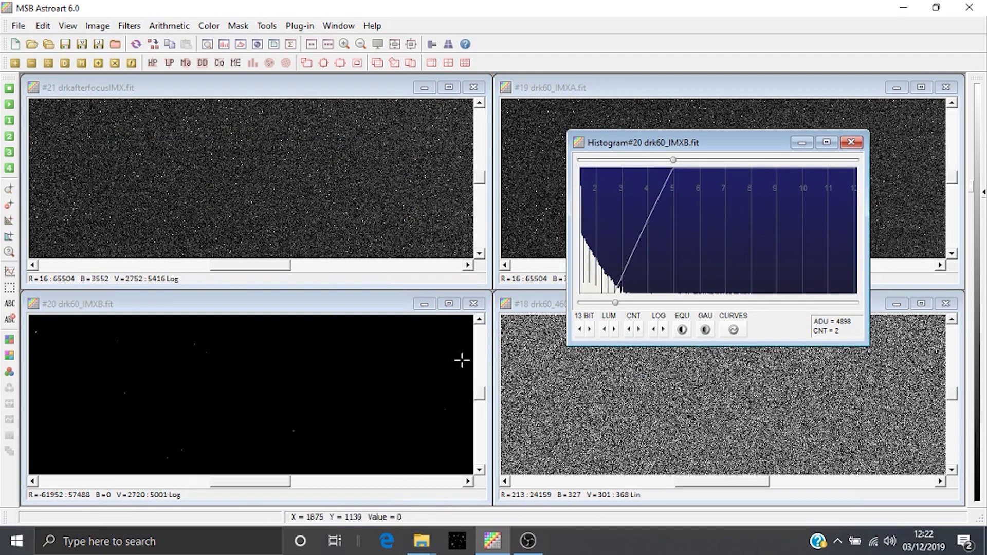
pyautogui.moveTo(729, 151); pyautogui.dragTo(717, 280)
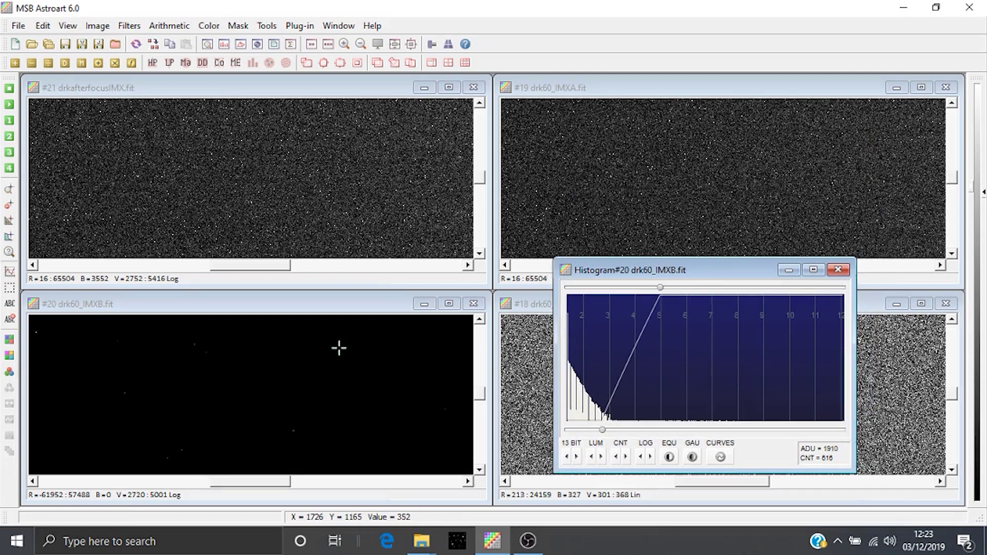
# Step: Subtract drk60_IMXA.fit from drkafterfocusIMX.fit and display the result's histogram for comparison with the drk60_IMXB.fit histogram
pyautogui.click(265, 93)
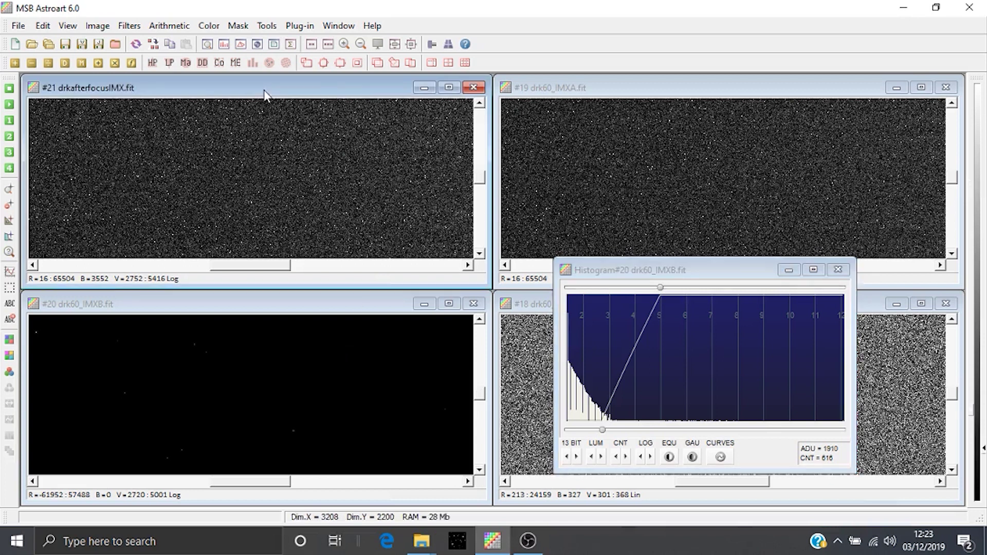
pyautogui.click(174, 27)
pyautogui.click(183, 58)
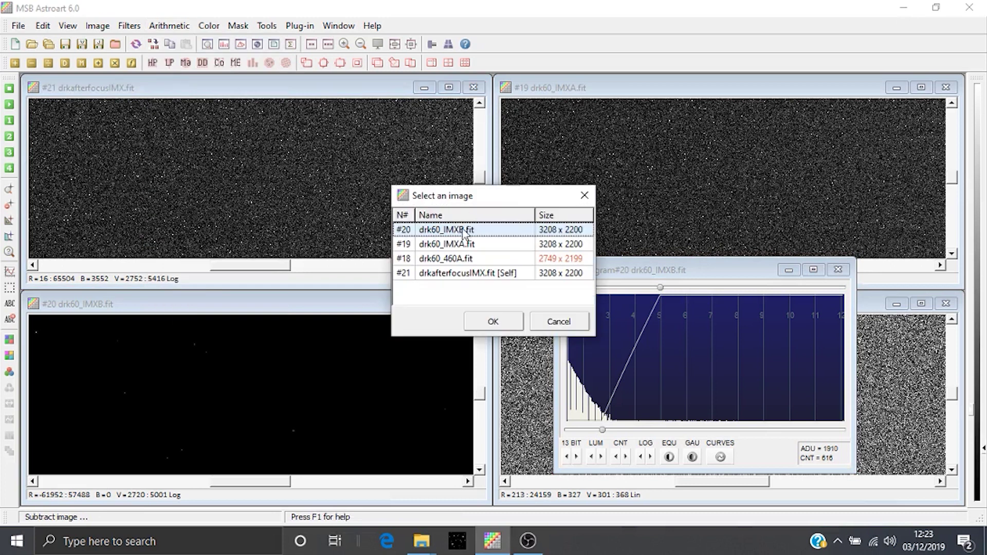
pyautogui.click(459, 246)
pyautogui.click(502, 323)
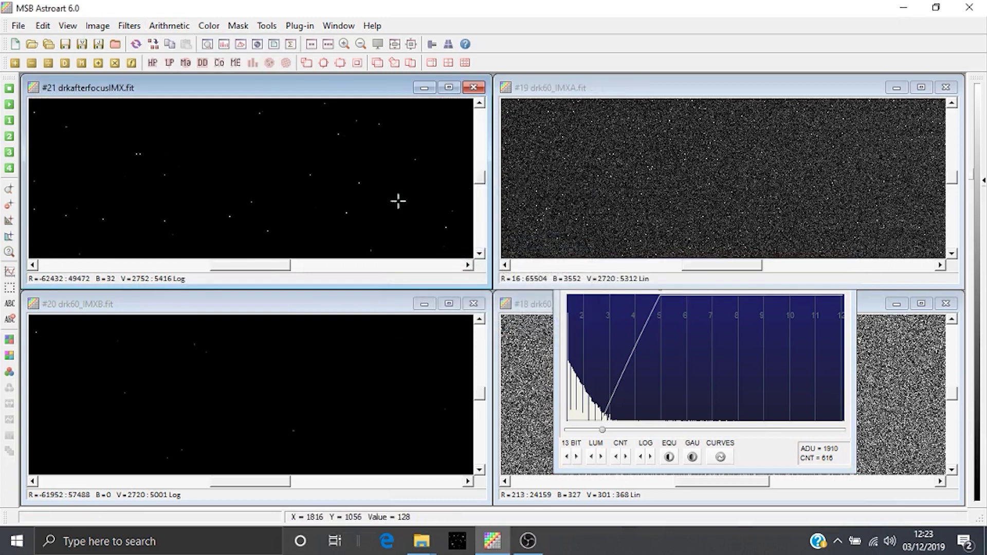
pyautogui.click(224, 43)
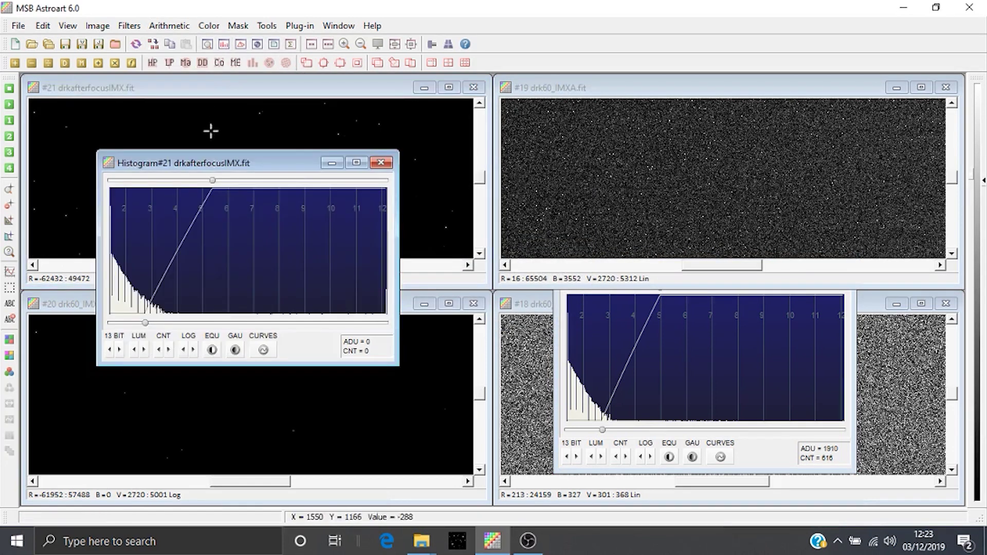
pyautogui.moveTo(209, 163); pyautogui.dragTo(611, 111)
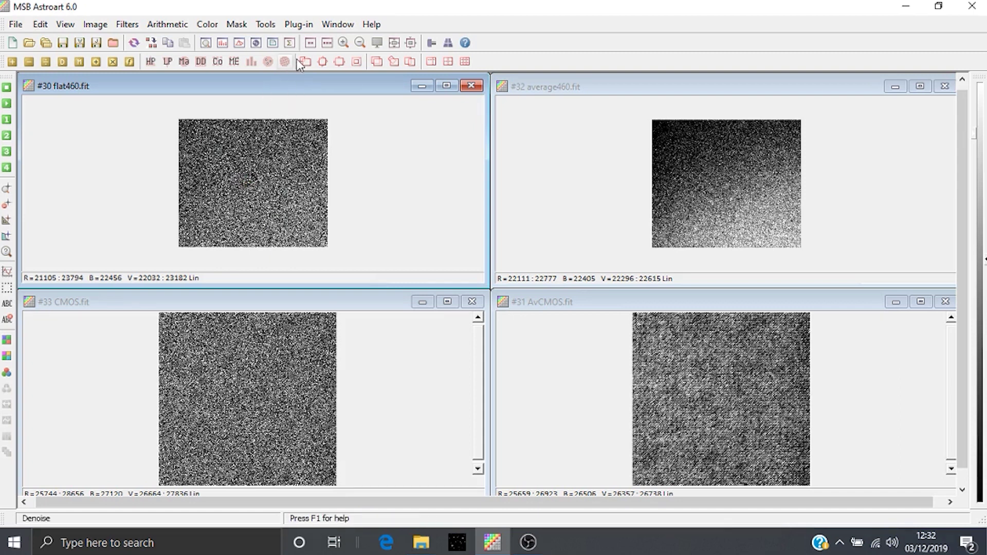
# Step: Enlarge flat460.fit to 300% and examine the pixel noise in its lower part
pyautogui.click(344, 43)
pyautogui.click(344, 43)
pyautogui.moveTo(477, 152); pyautogui.dragTo(477, 212)
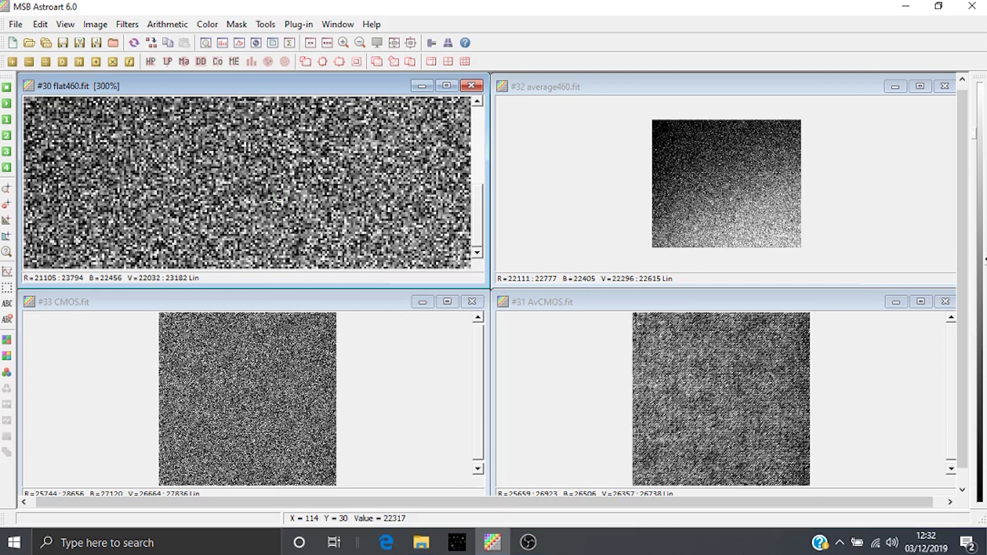
# Step: Enlarge CMOS.fit to 400% and examine the pixel noise around its middle
pyautogui.click(307, 307)
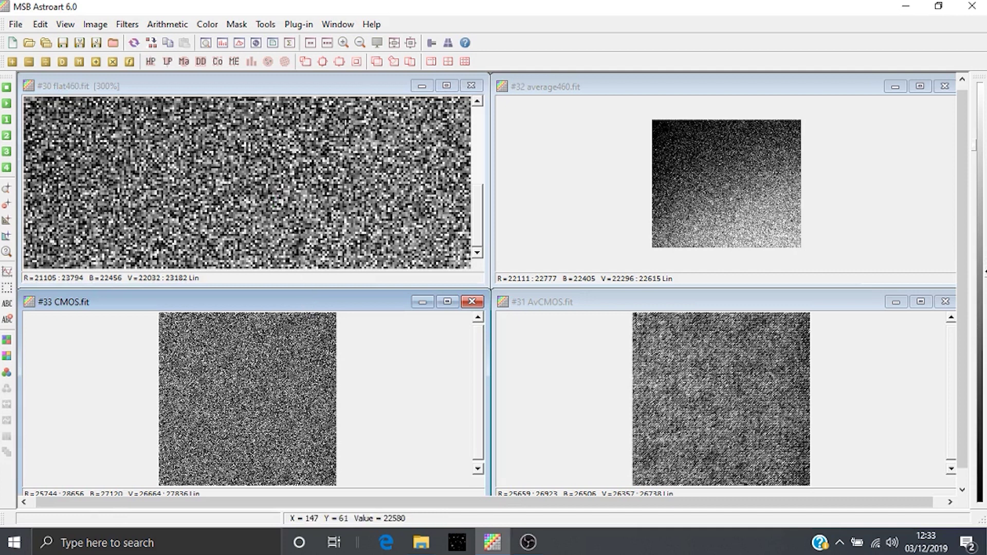
pyautogui.click(344, 42)
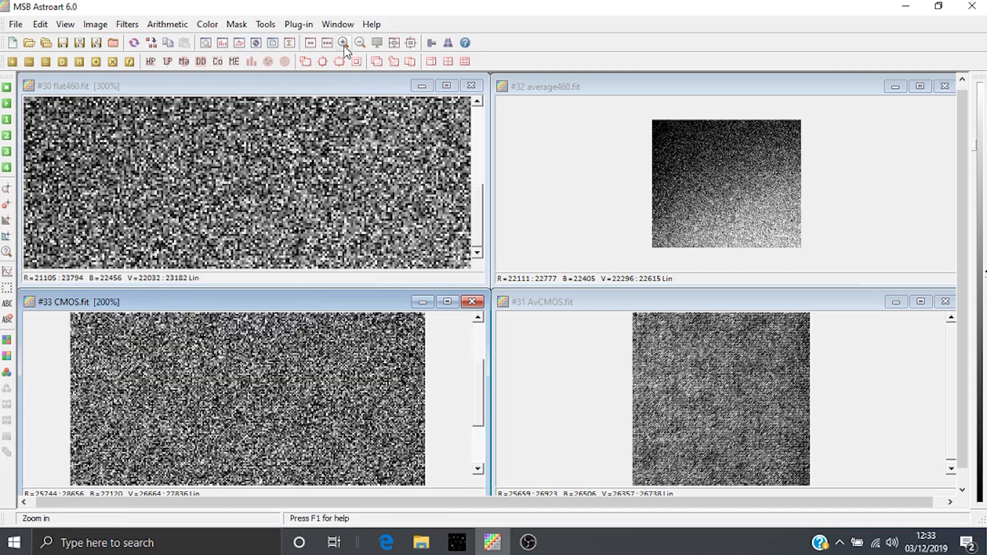
pyautogui.click(344, 43)
pyautogui.click(344, 43)
pyautogui.moveTo(476, 401)
pyautogui.mouseDown()
pyautogui.moveTo(475, 452)
pyautogui.moveTo(483, 360)
pyautogui.moveTo(479, 422)
pyautogui.moveTo(481, 399)
pyautogui.mouseUp()
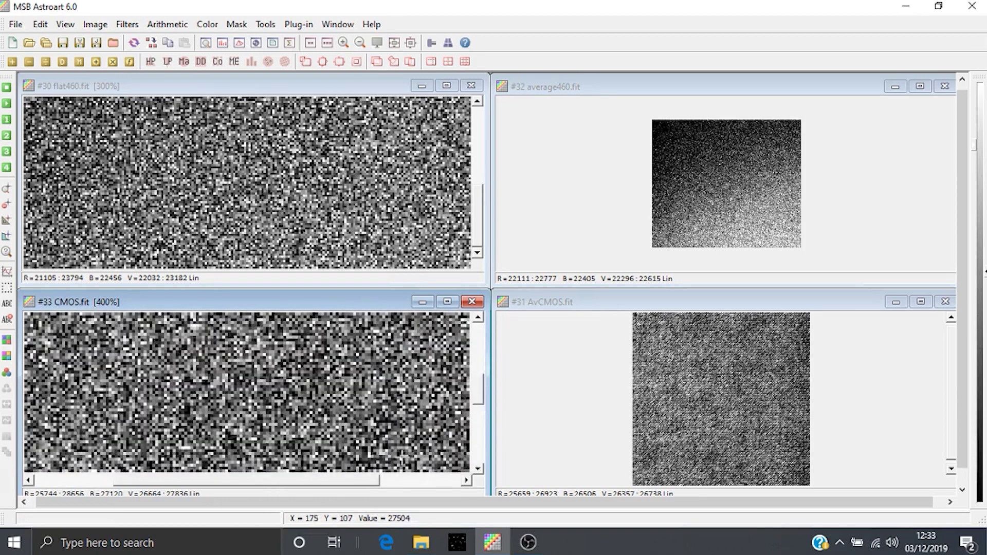
pyautogui.moveTo(365, 476)
pyautogui.mouseDown()
pyautogui.moveTo(326, 481)
pyautogui.moveTo(375, 485)
pyautogui.mouseUp()
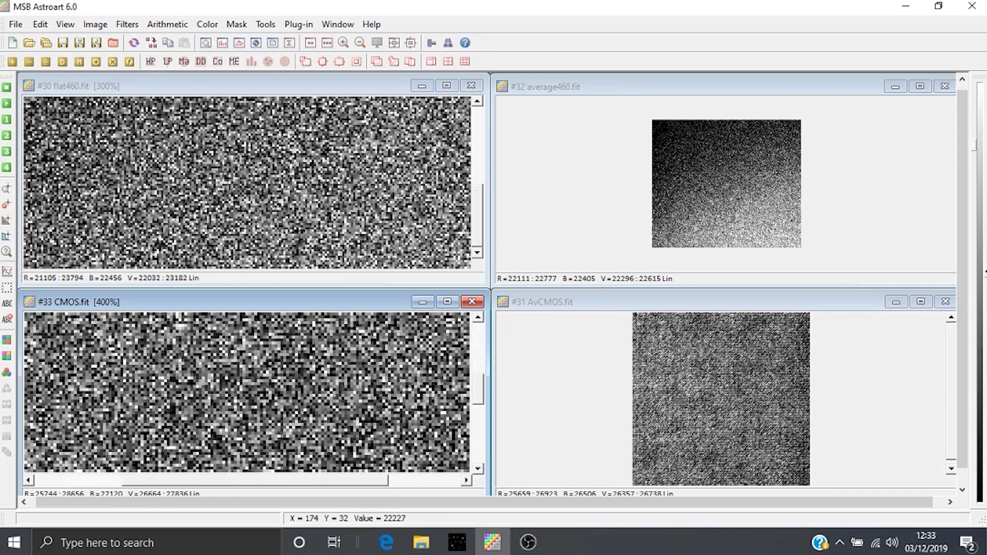
# Step: Enlarge average460.fit to 400% and examine the noise in its lower-right area
pyautogui.click(724, 90)
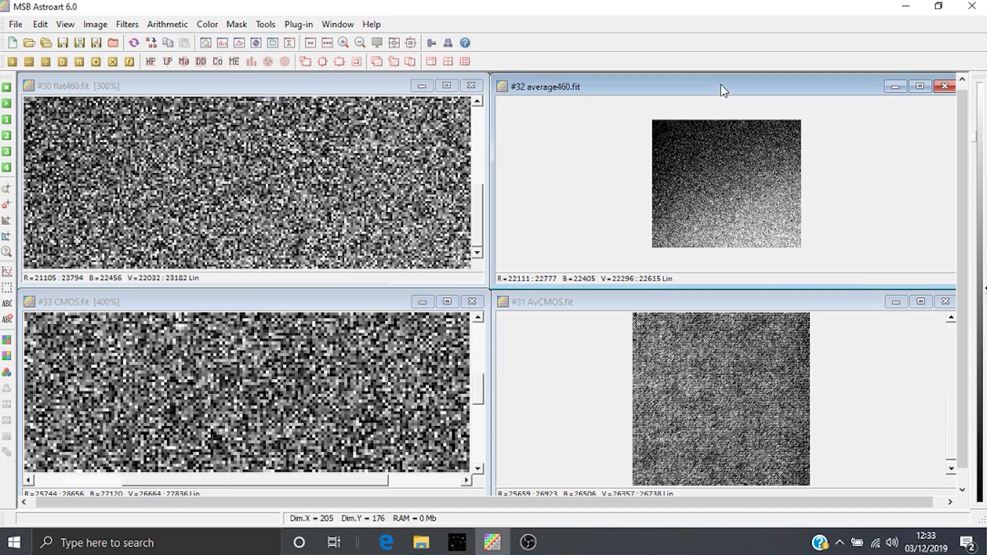
pyautogui.click(344, 44)
pyautogui.click(343, 45)
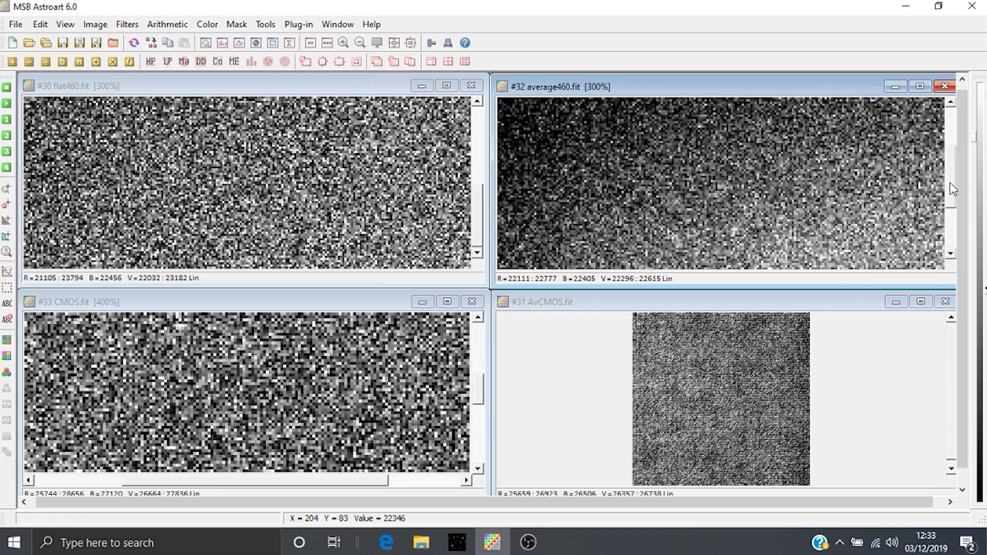
pyautogui.moveTo(953, 189); pyautogui.dragTo(952, 211)
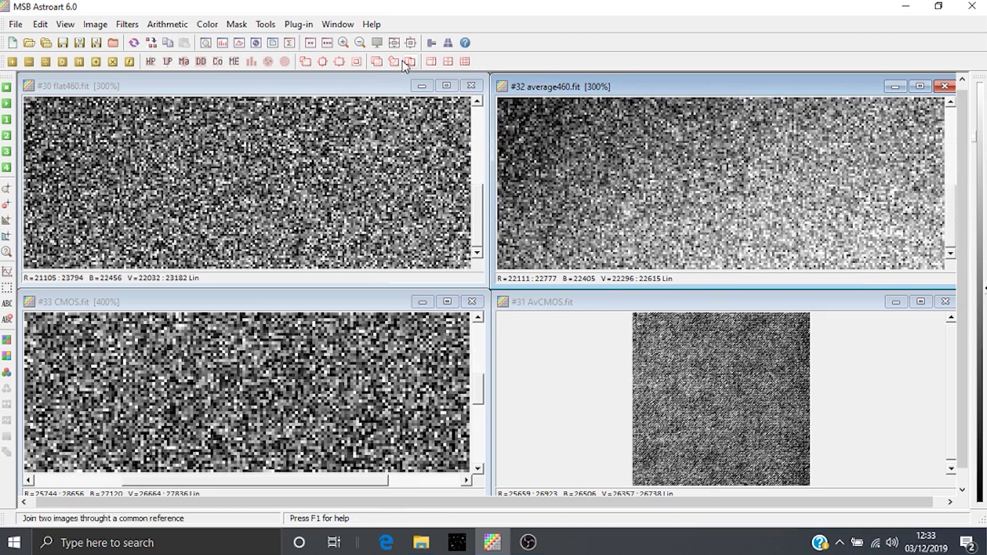
pyautogui.click(343, 44)
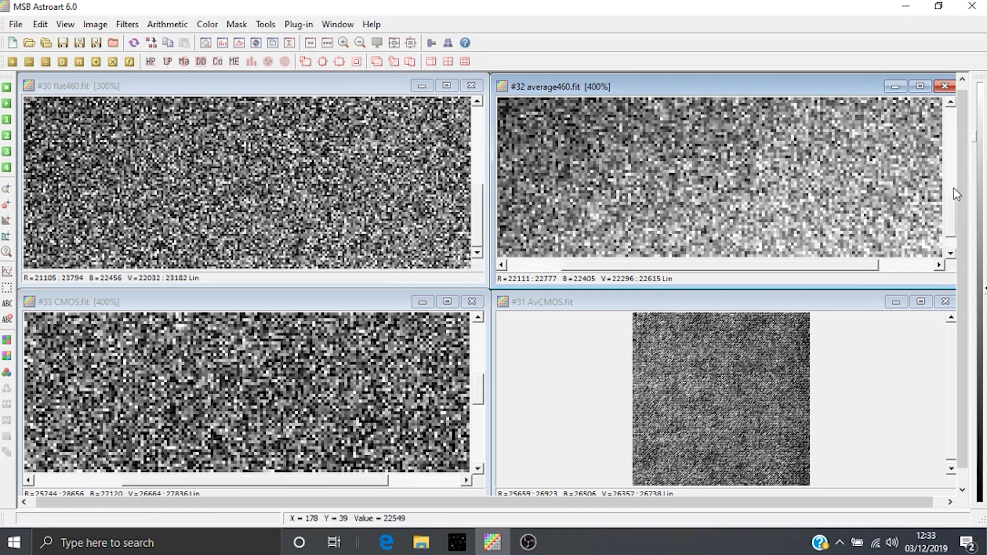
pyautogui.moveTo(956, 194); pyautogui.dragTo(954, 230)
pyautogui.moveTo(869, 267); pyautogui.dragTo(925, 269)
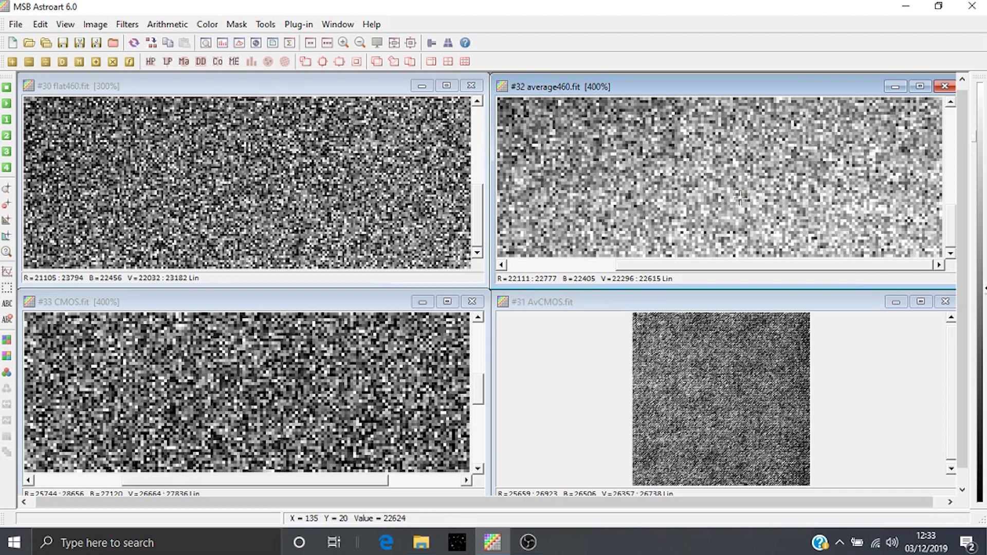
# Step: Enlarge AvCMOS.fit to 600% and examine its averaged frame for a pixel pattern
pyautogui.click(704, 307)
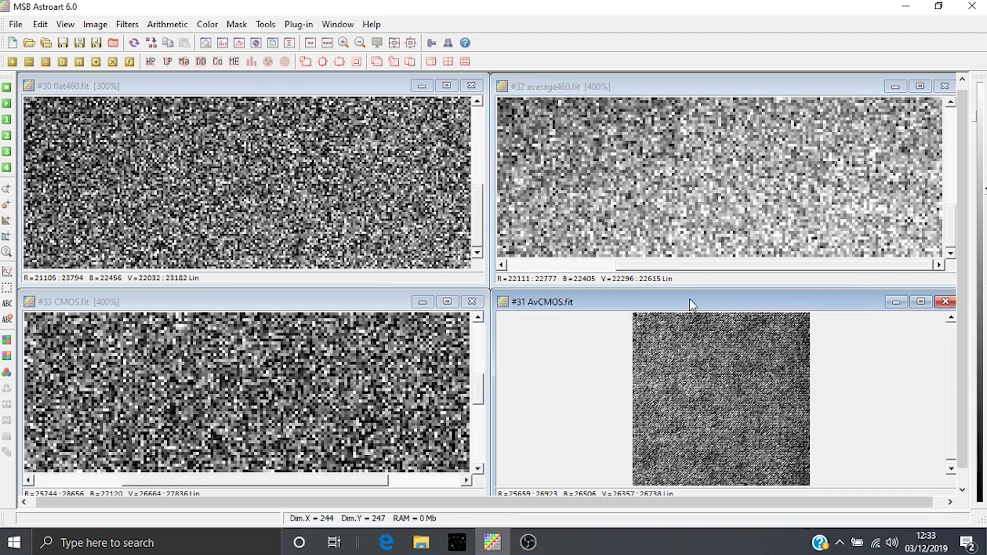
pyautogui.click(343, 43)
pyautogui.click(344, 43)
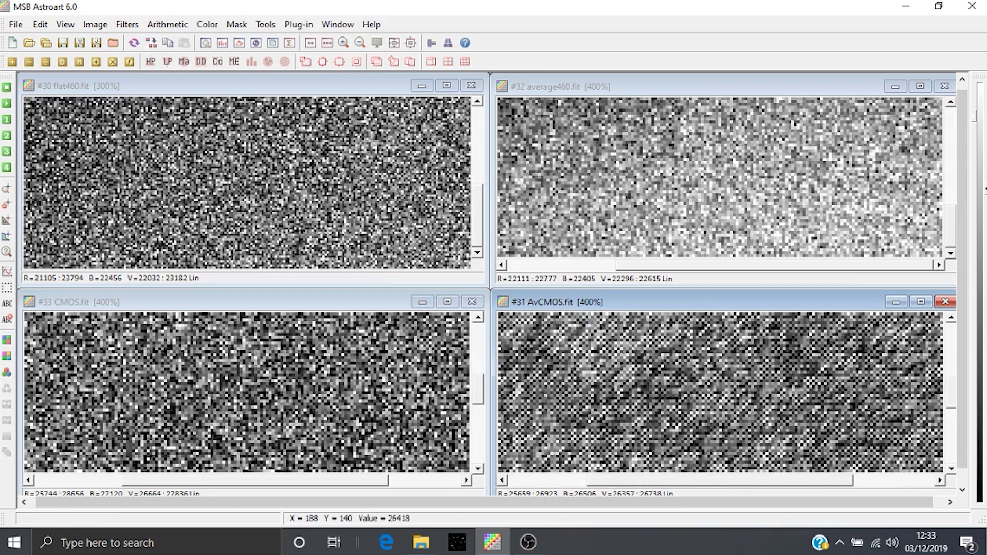
pyautogui.click(344, 43)
pyautogui.moveTo(953, 397); pyautogui.dragTo(949, 426)
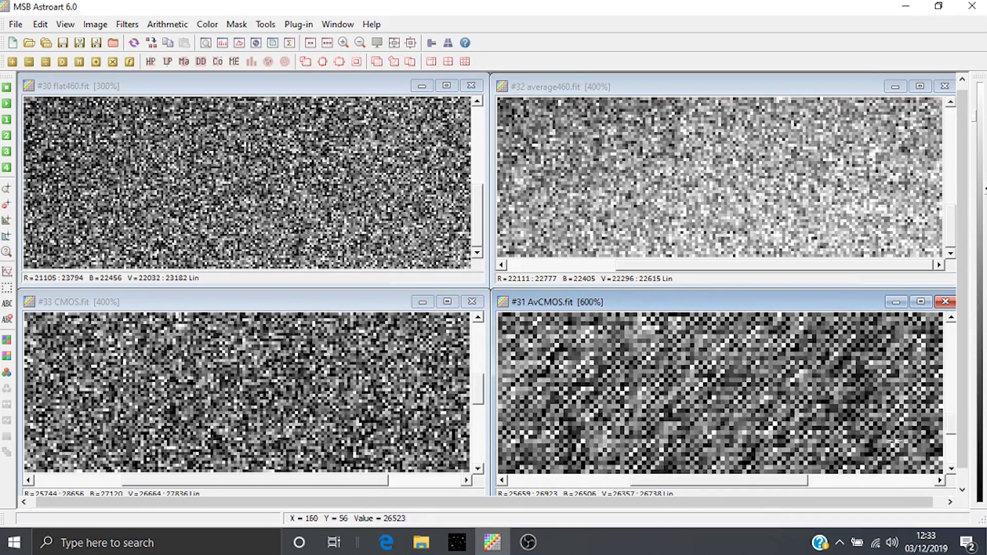
pyautogui.moveTo(803, 482); pyautogui.dragTo(843, 481)
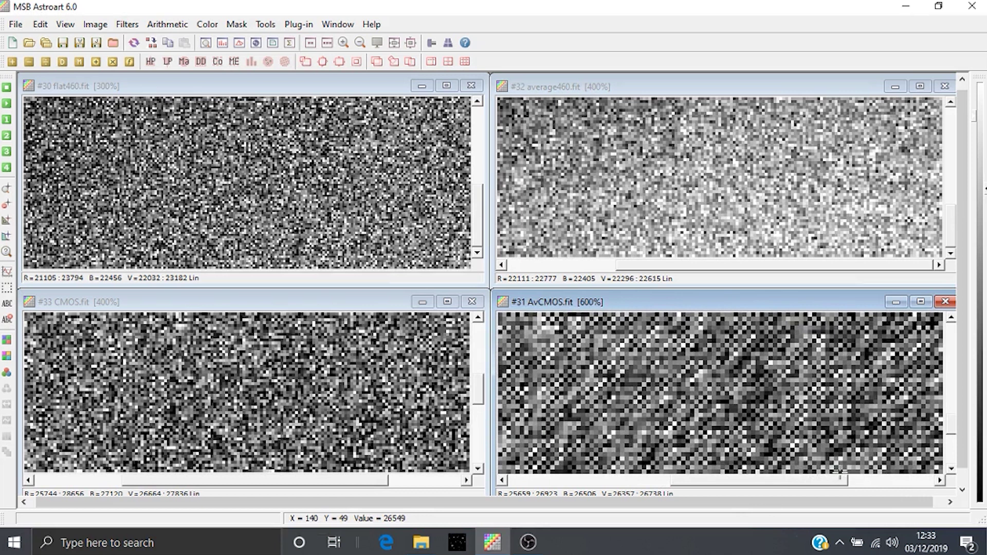